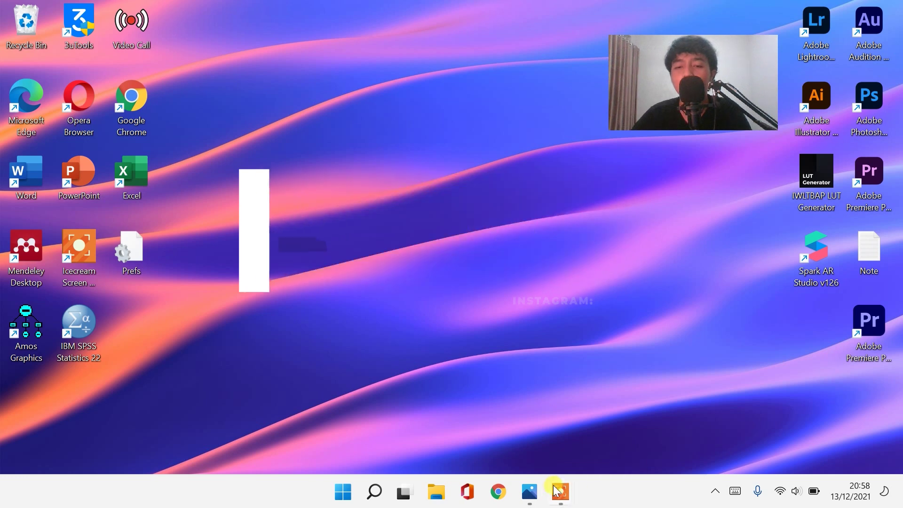
Step: Switch to Photos to examine the network adapter troubleshooting screenshot, and minimize it again
left_click(536, 484)
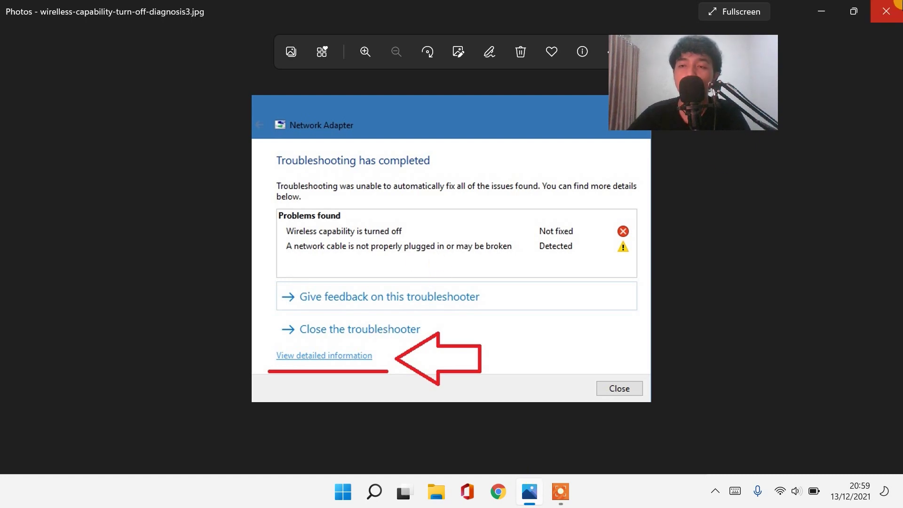
left_click(829, 7)
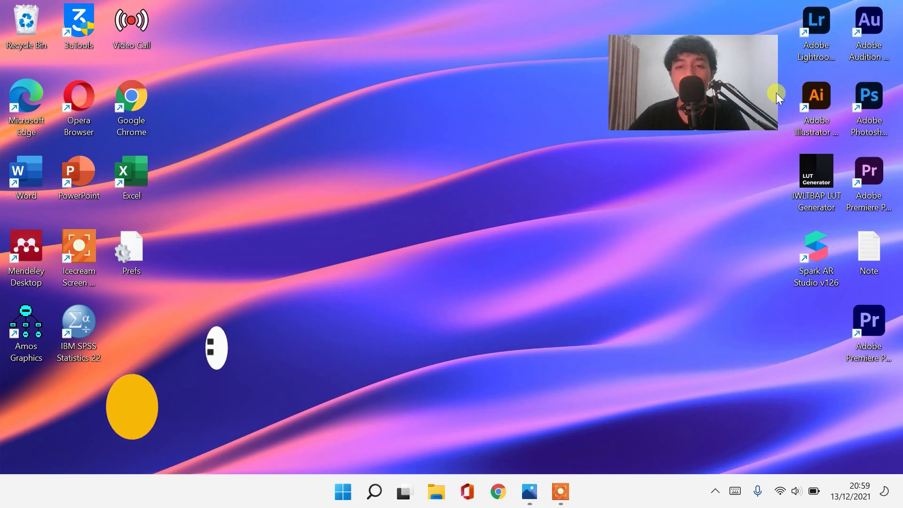
Step: Search Windows for Control Panel, open it, and set its view to Category
left_click(376, 497)
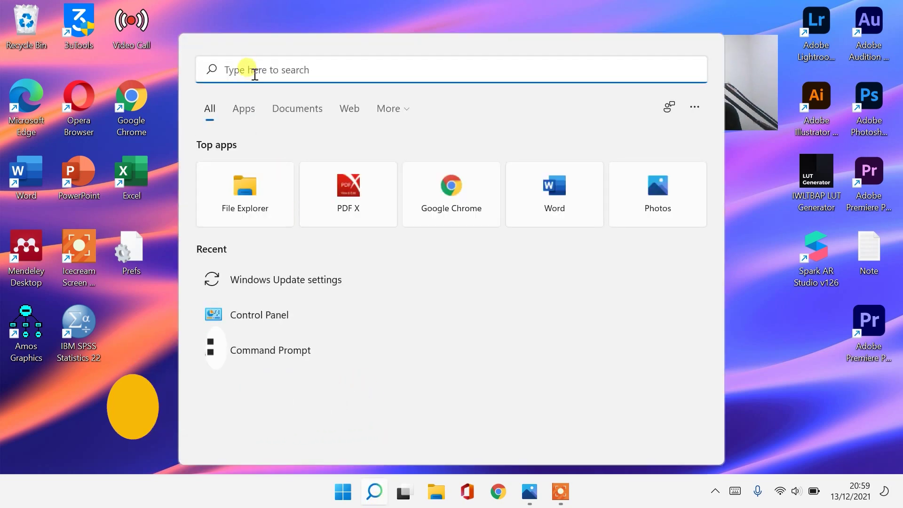
type("Co")
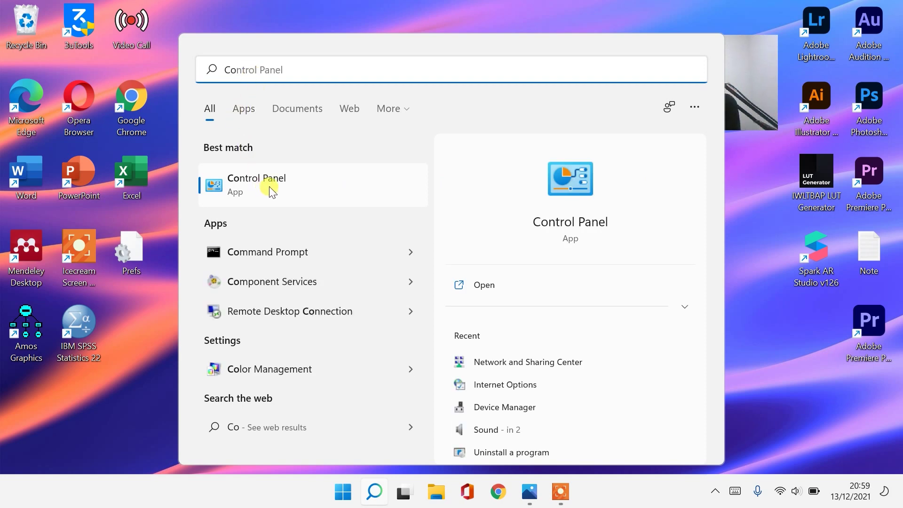
left_click(238, 187)
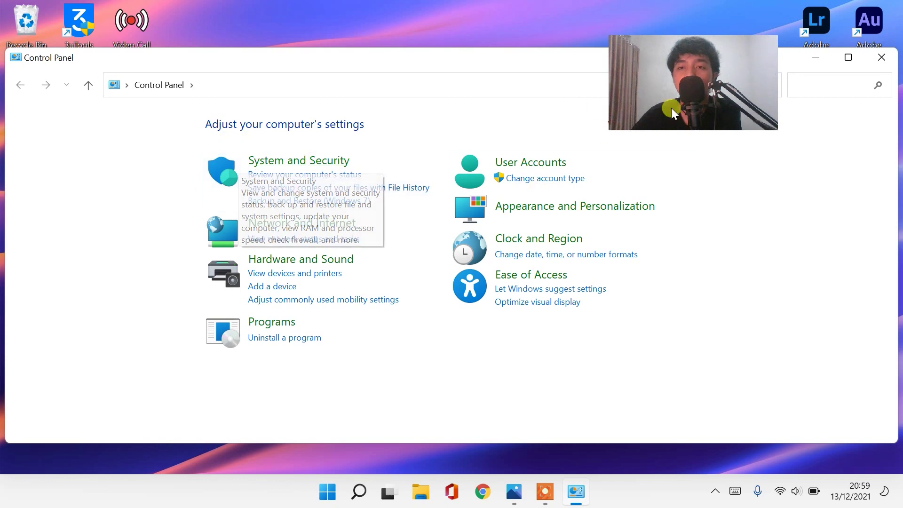
left_click_drag(671, 108, 683, 58)
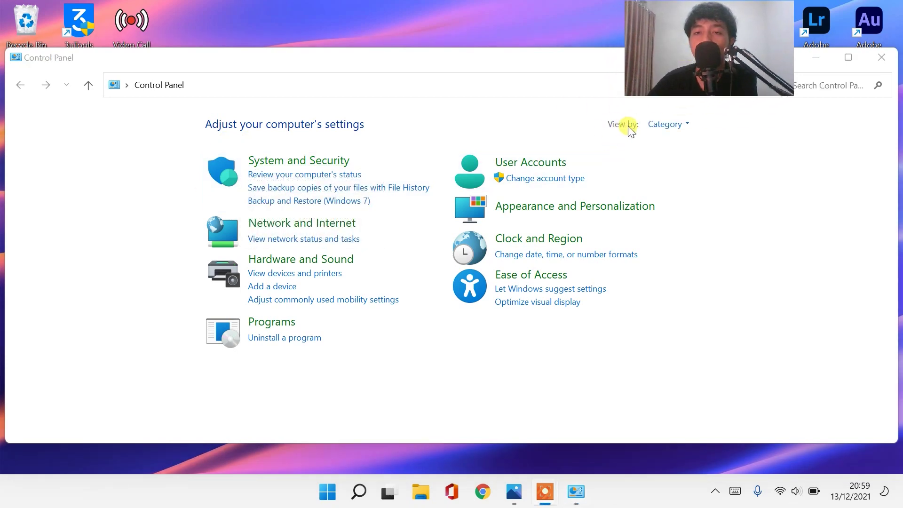
left_click(670, 124)
left_click(679, 144)
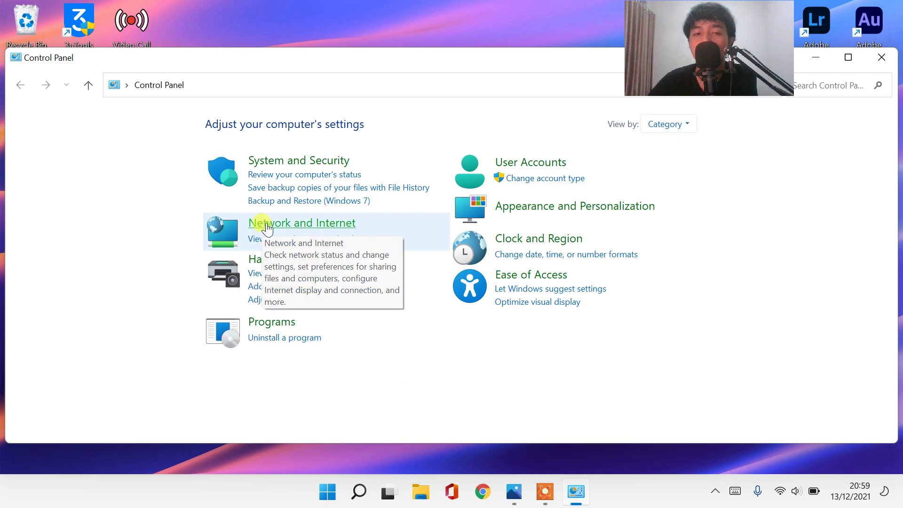
Step: Open the adapter settings of the Network and Sharing Center under Network and Internet
left_click(283, 229)
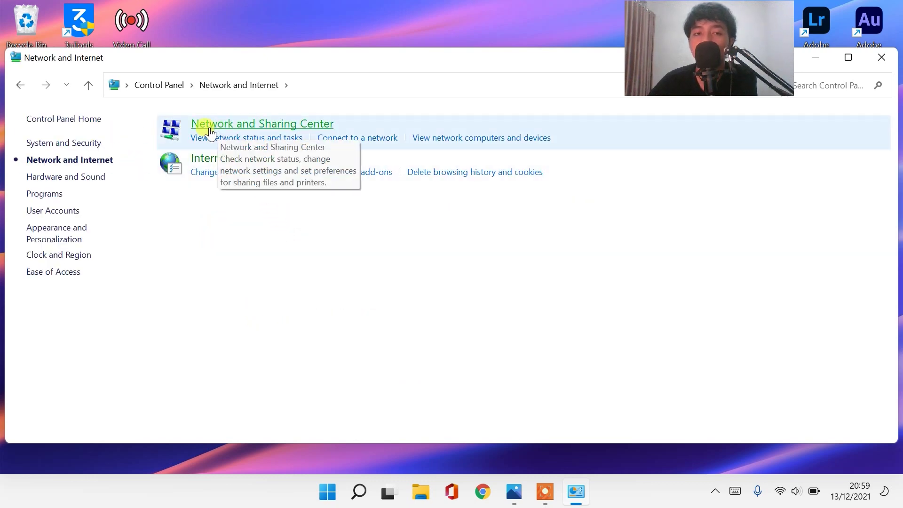
left_click(265, 125)
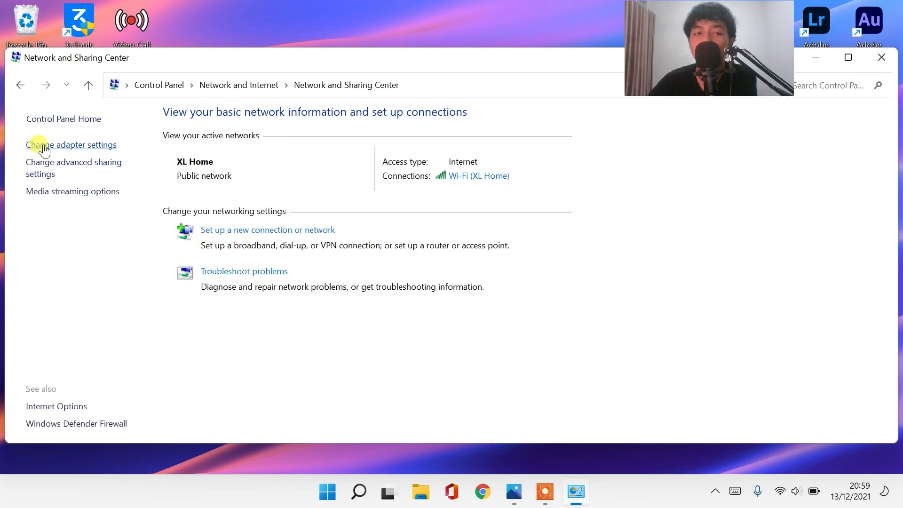
left_click(43, 146)
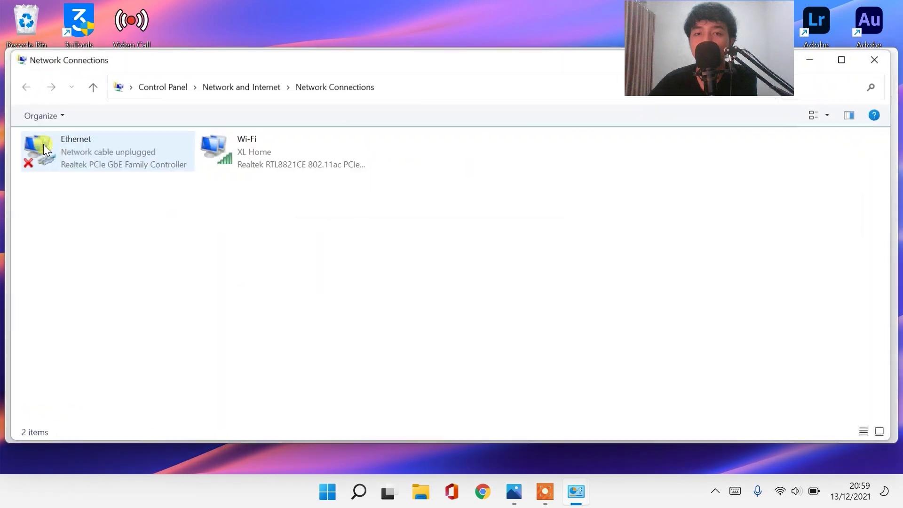
left_click_drag(715, 45, 718, 54)
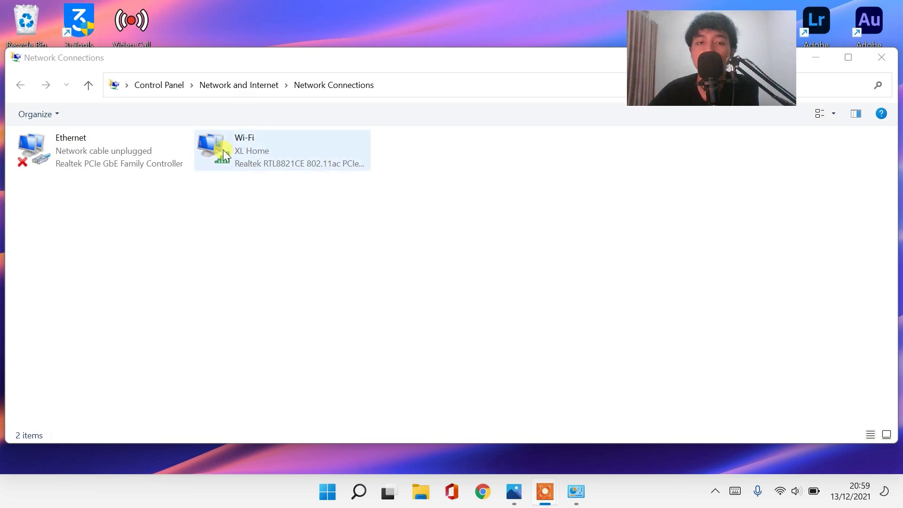
Step: Open the properties of the Wi-Fi connection and reposition the dialog so that all of it is visible
left_click(249, 140)
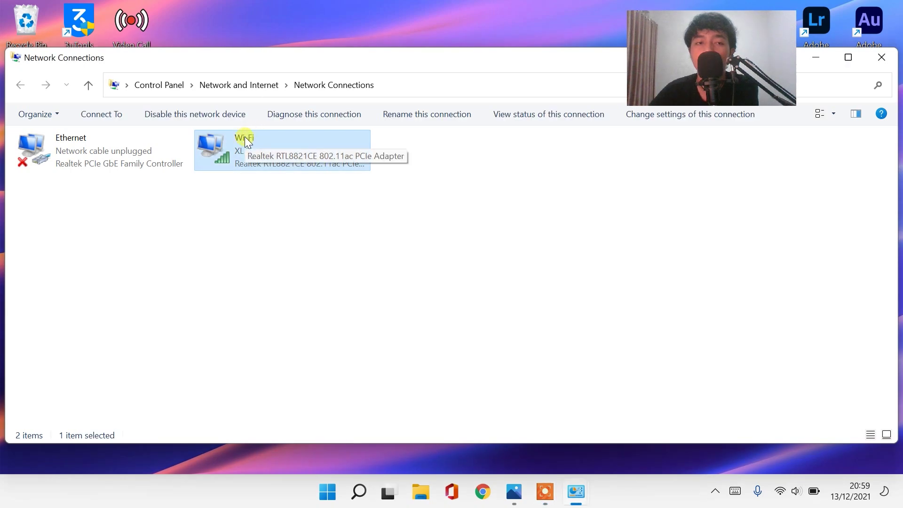
right_click(248, 141)
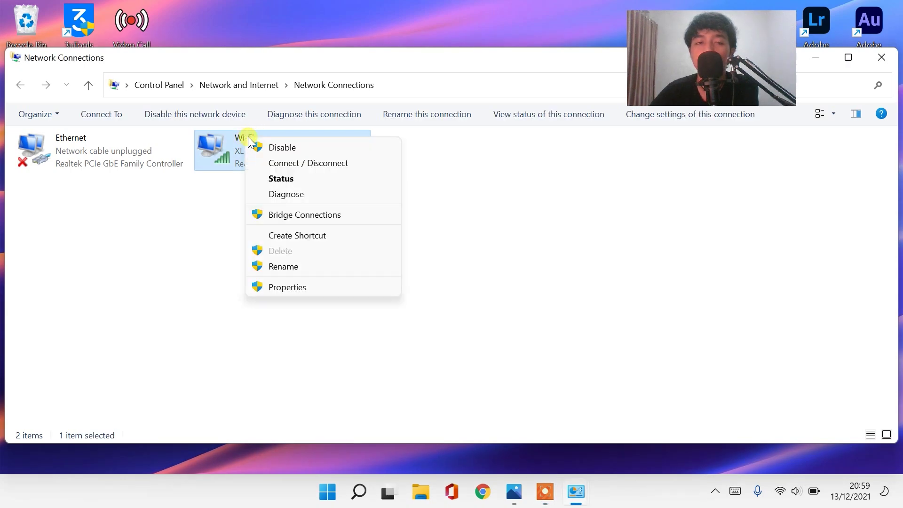
left_click(293, 286)
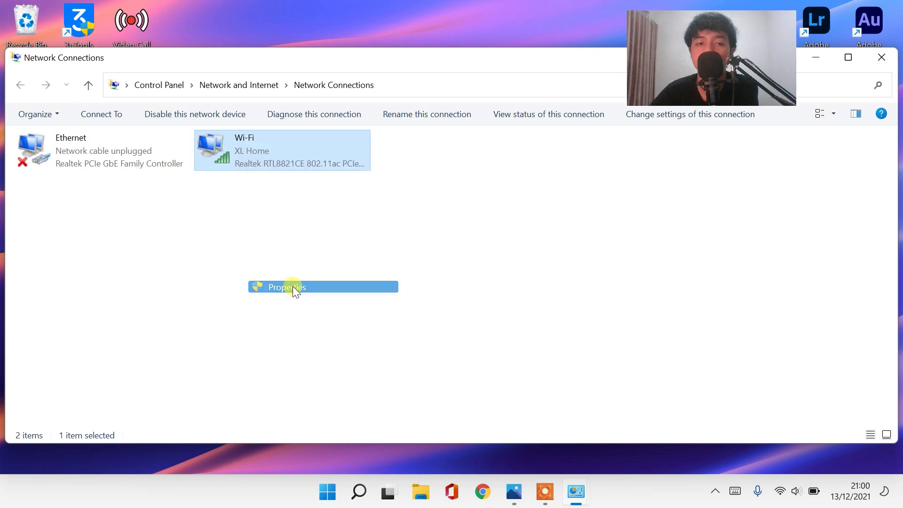
left_click_drag(177, 133, 272, 228)
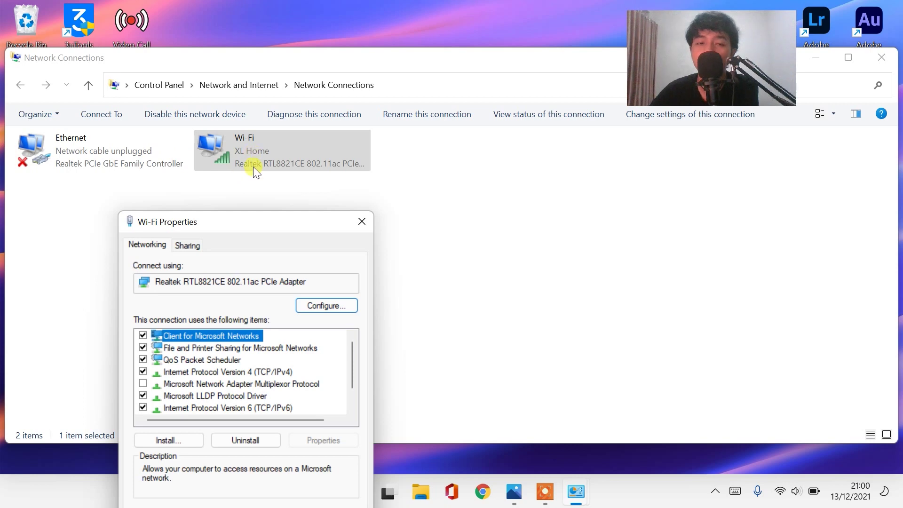
left_click_drag(250, 231, 257, 222)
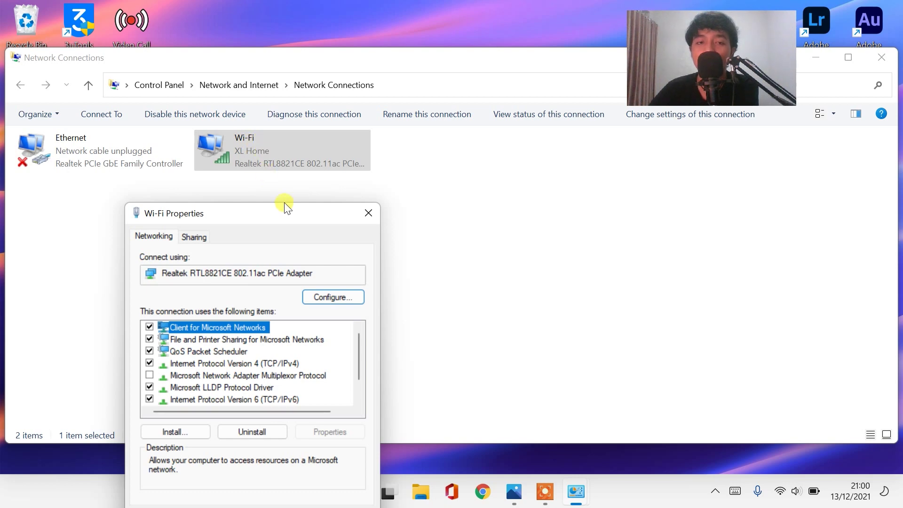
left_click_drag(288, 210, 510, 110)
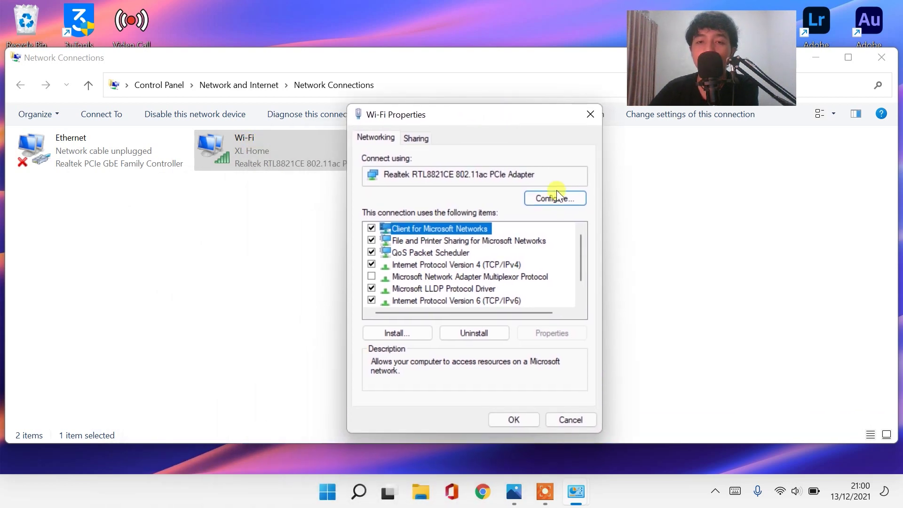
Step: Configure the Wi-Fi adapter's power management so the computer may not turn it off to save power, and close the network windows
left_click(560, 199)
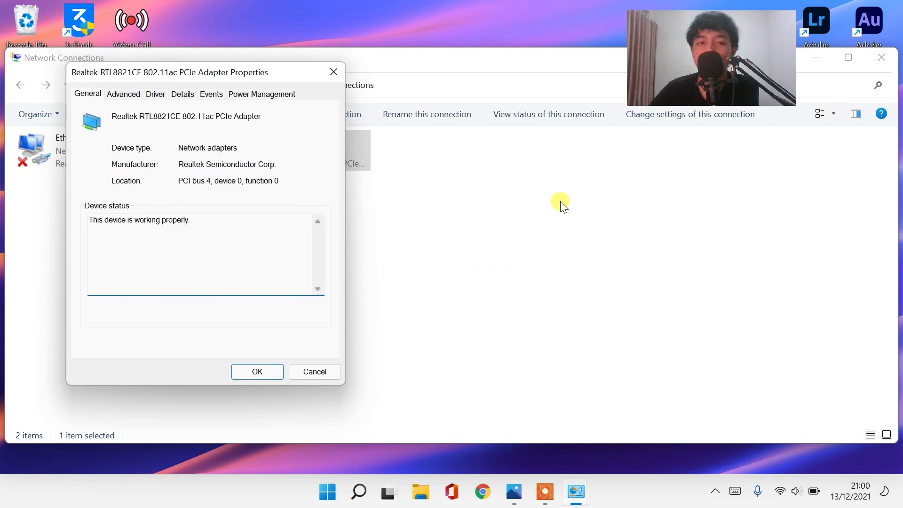
left_click(277, 94)
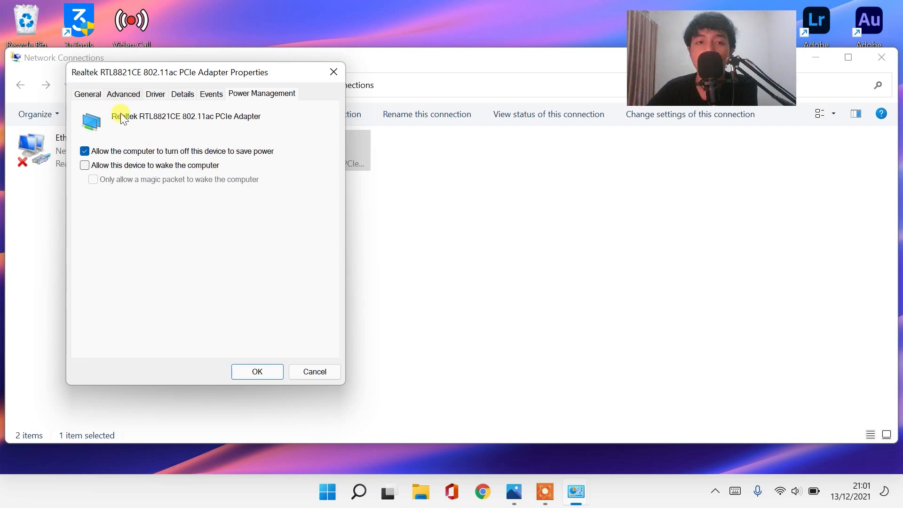
left_click(85, 151)
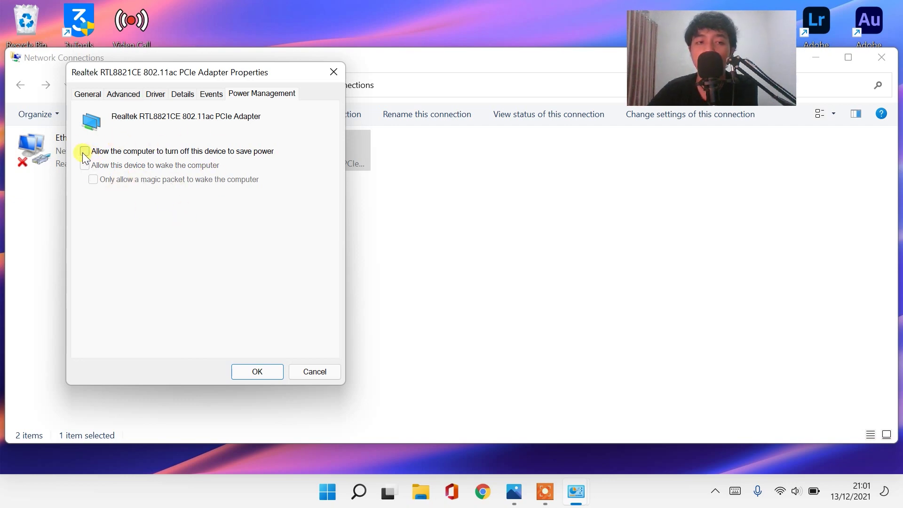
left_click(263, 373)
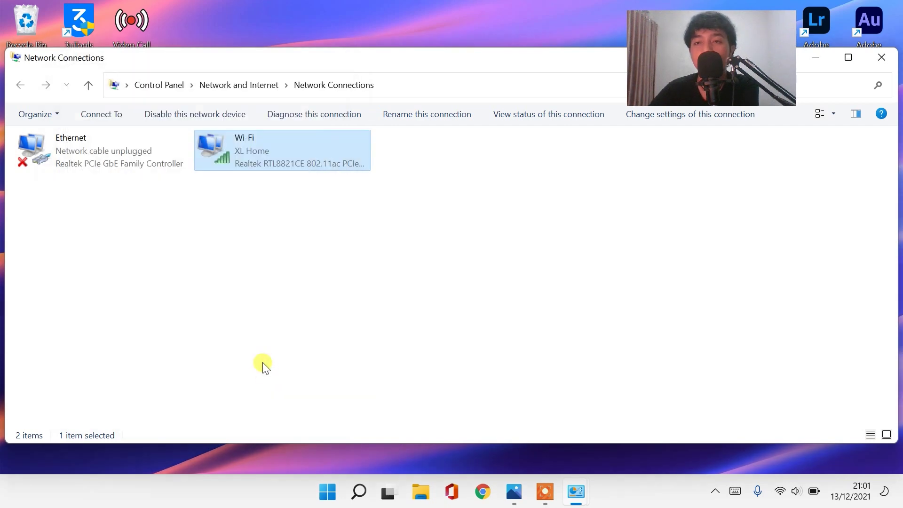
left_click(881, 57)
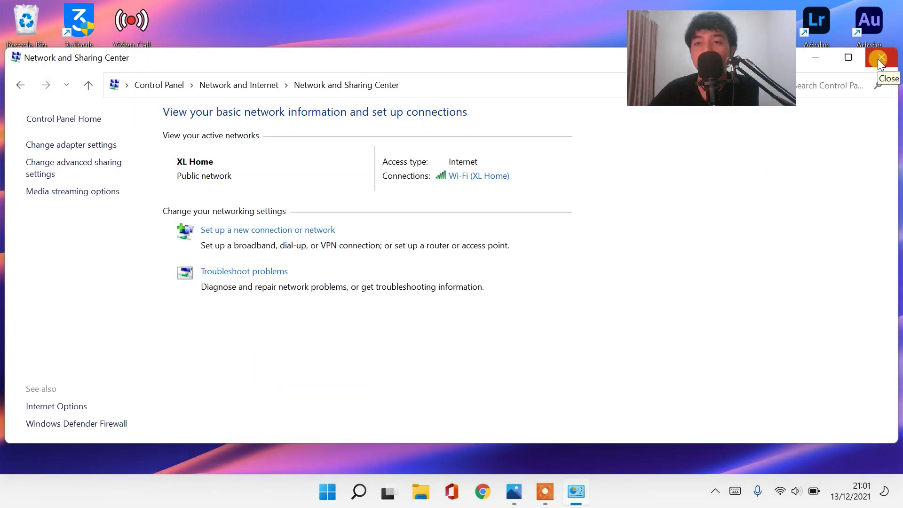
left_click(881, 58)
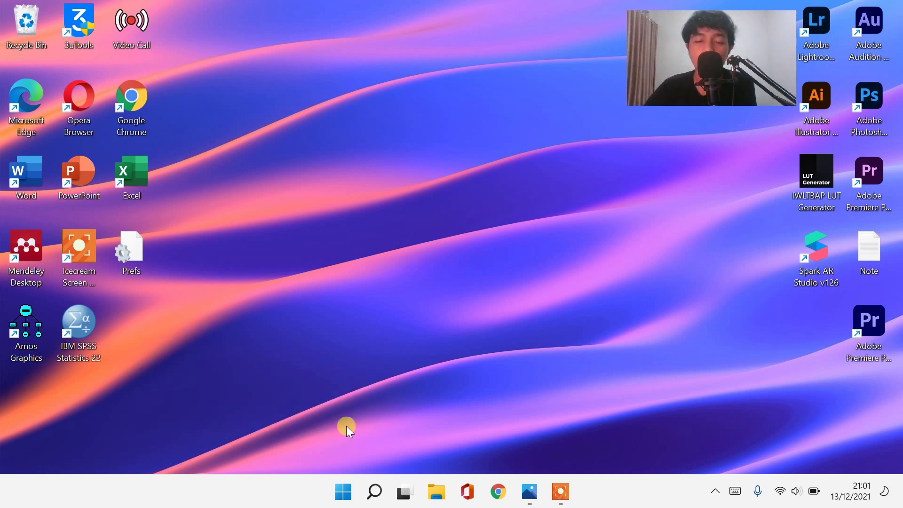
Step: Search Windows for "wind" and open the Windows Update settings
left_click(375, 492)
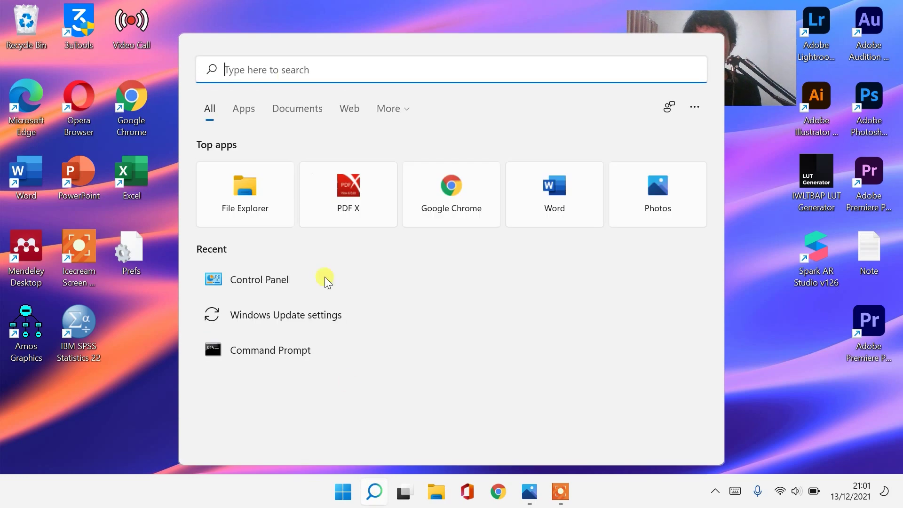
type("wi")
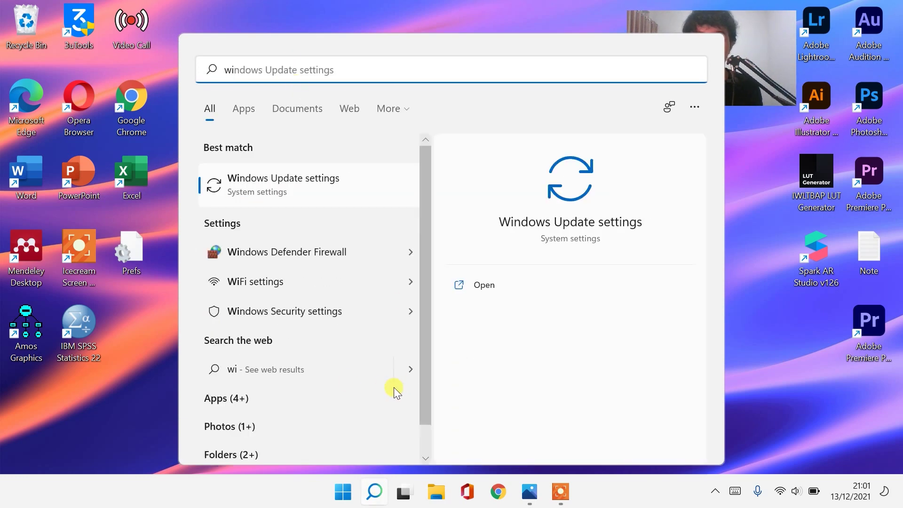
left_click(374, 491)
left_click(374, 492)
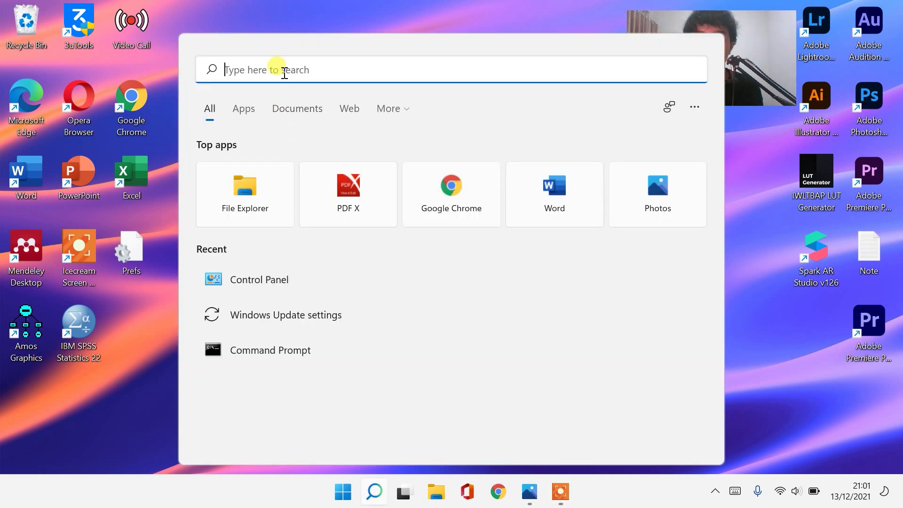
type("win")
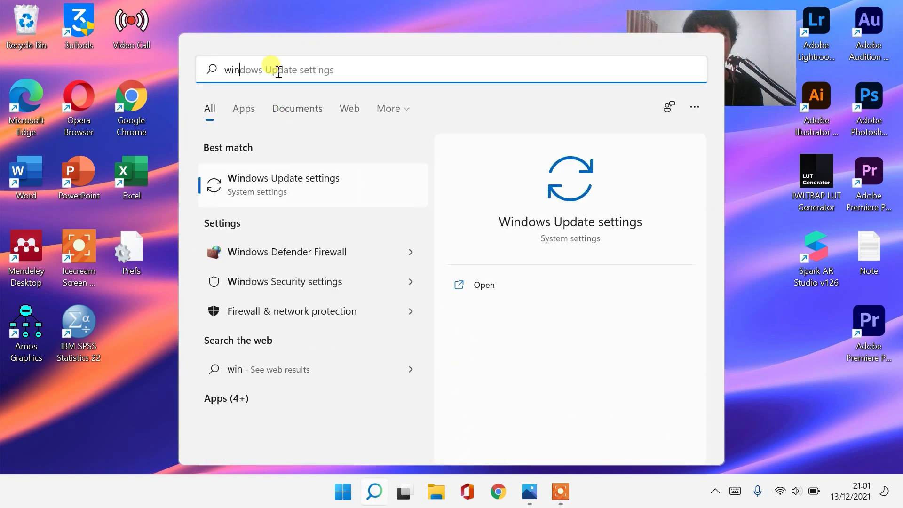
type("d")
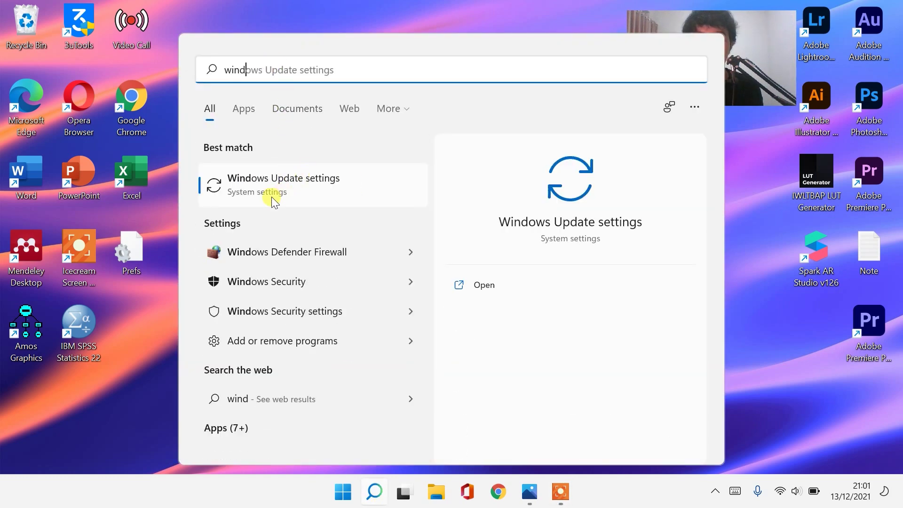
left_click(278, 189)
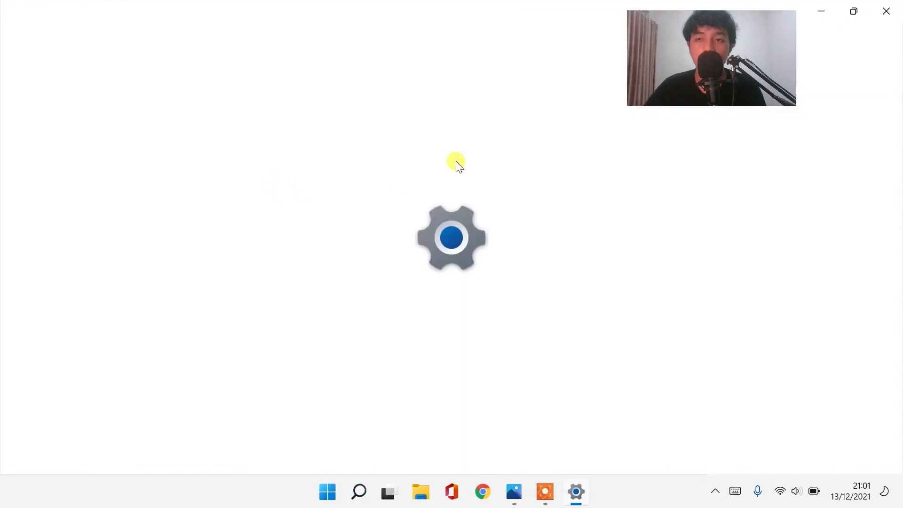